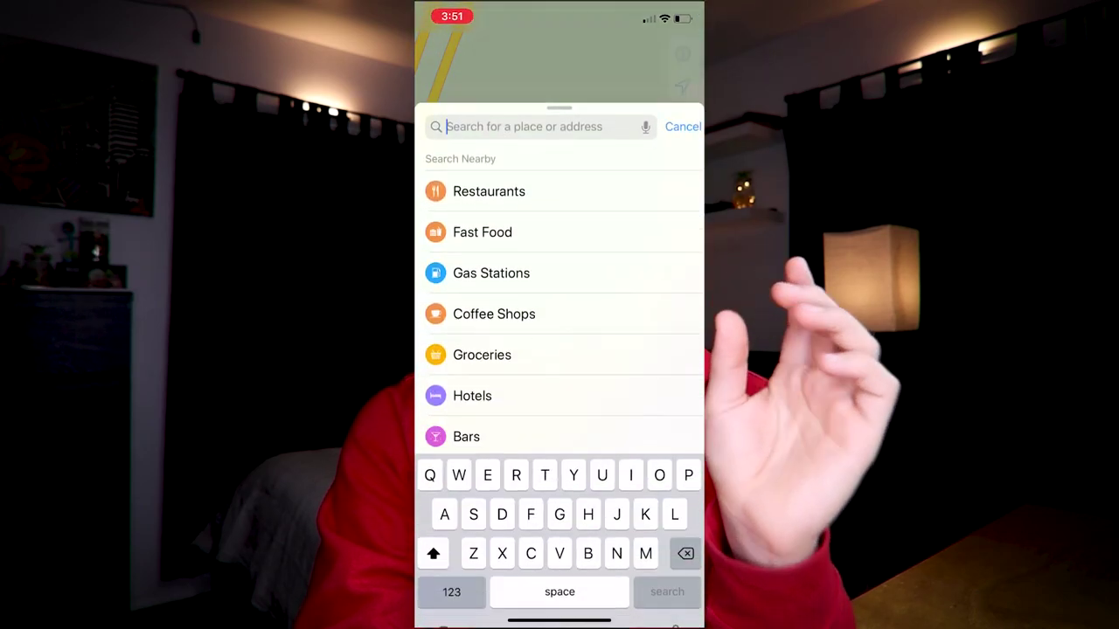
Step: Search the phone's map app for "Atm near me"
text(Atm near me)
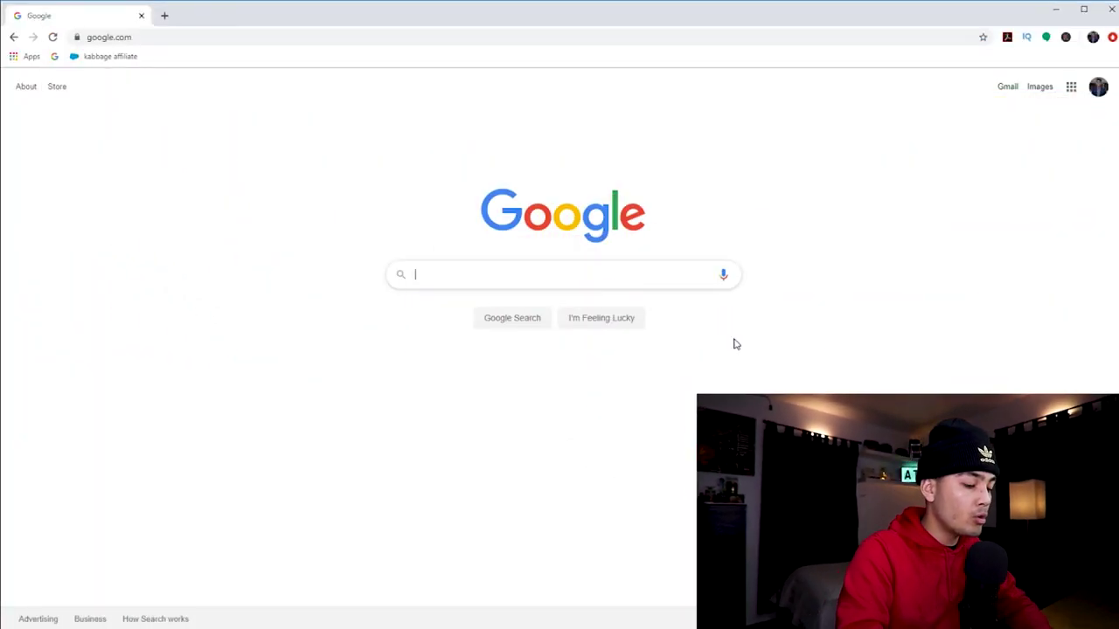
Step: Search Google for "apple maps connect" and open the Apple Maps Connect site
text(apple maps)
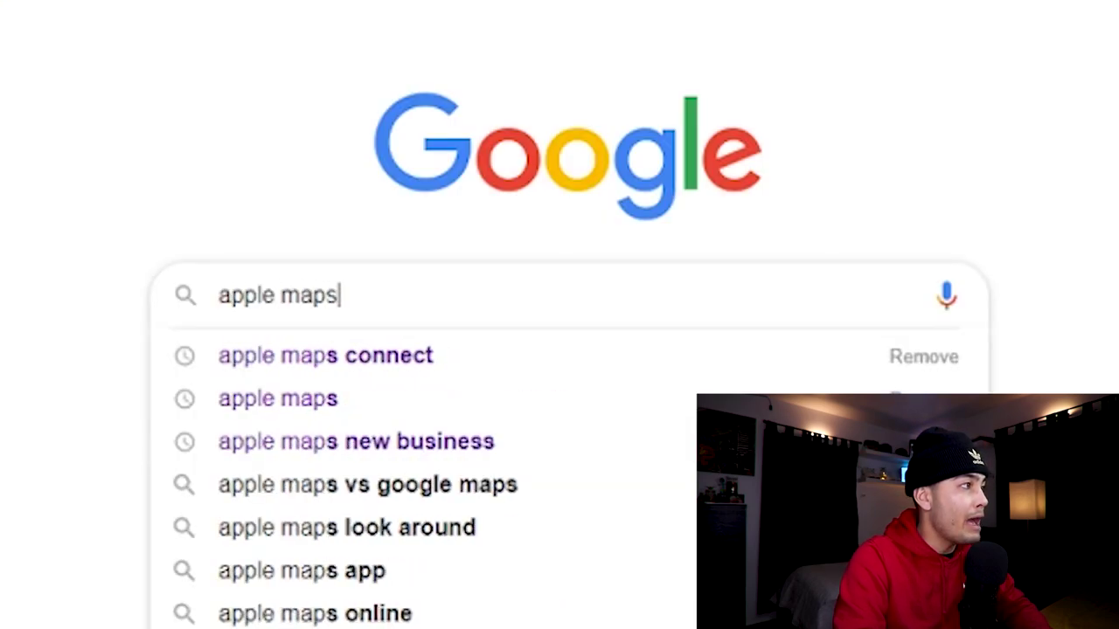
key(Down)
key(Return)
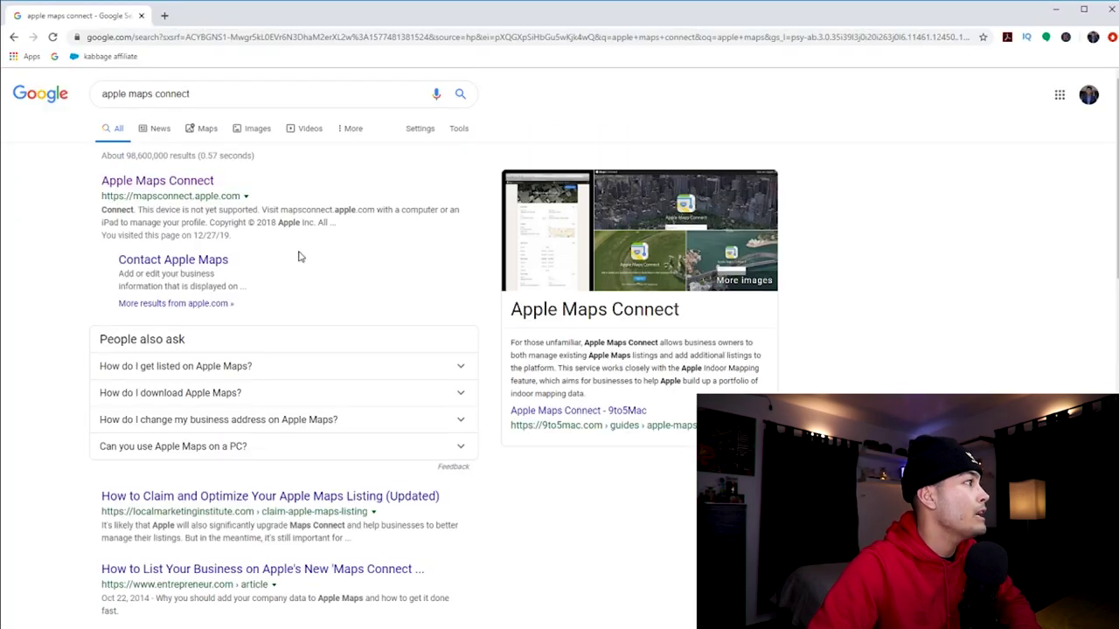
click(175, 184)
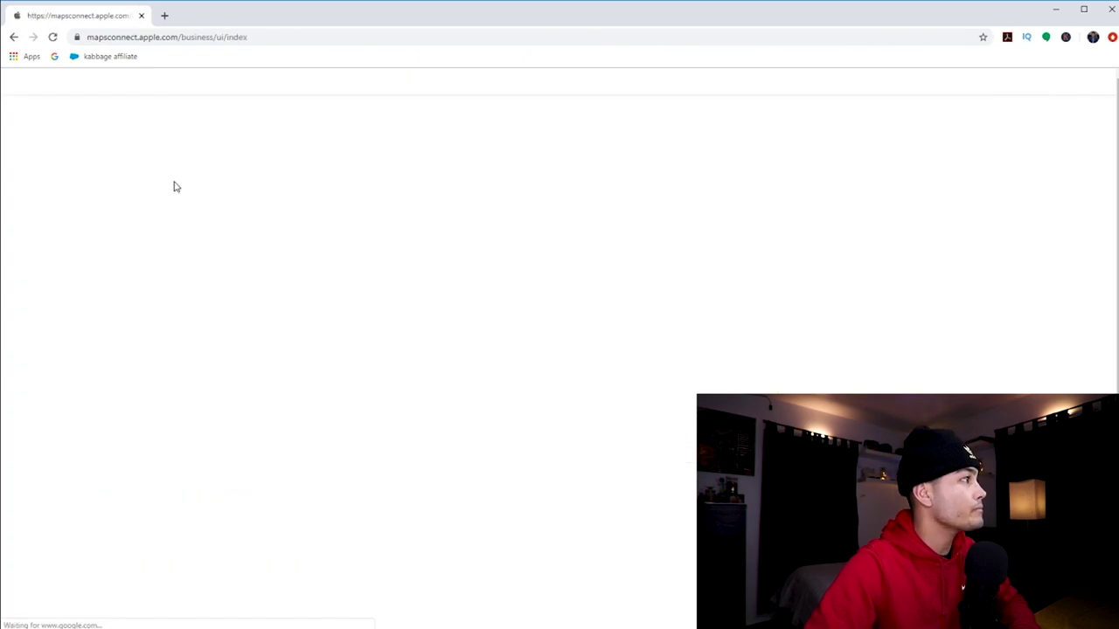
click(188, 106)
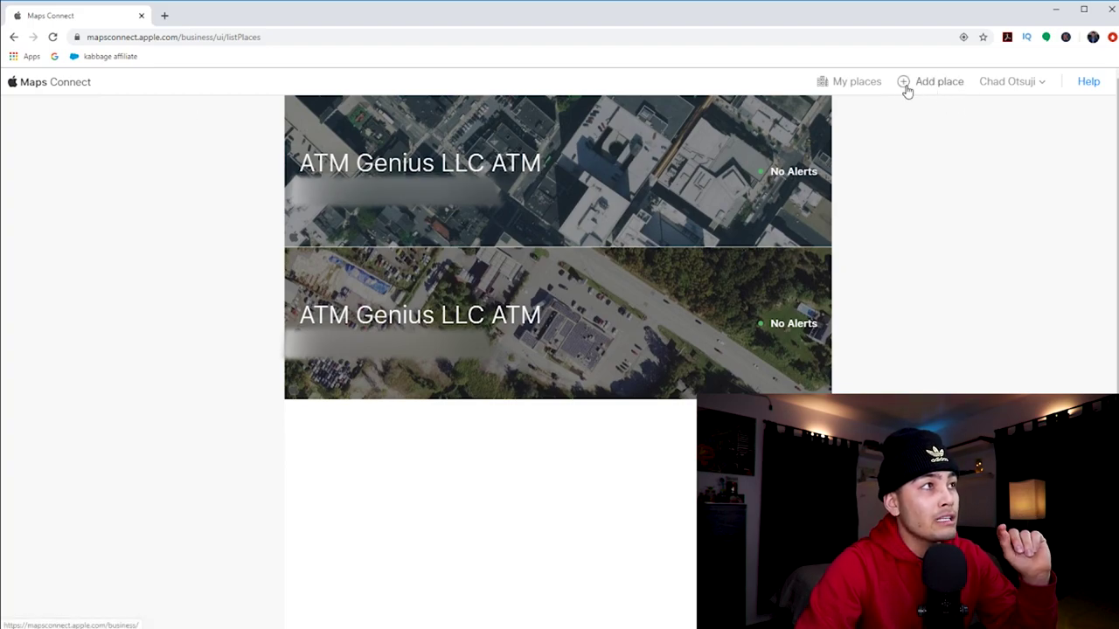
Step: Start adding a place and search for Trader Joes at the store's New York street address
click(912, 87)
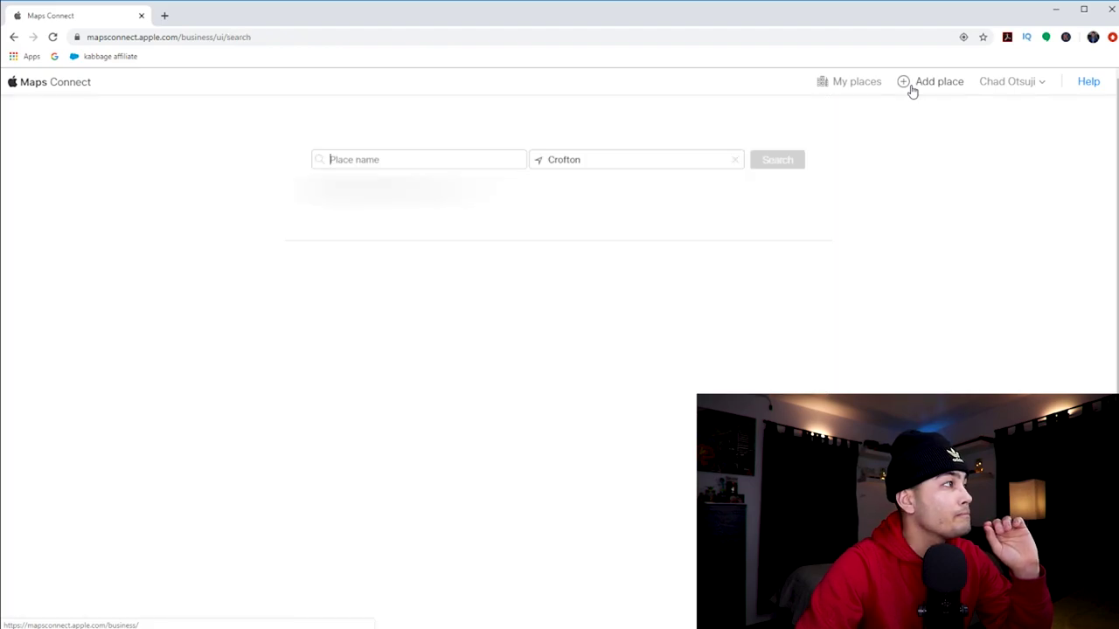
drag(2, 52, 72, 100)
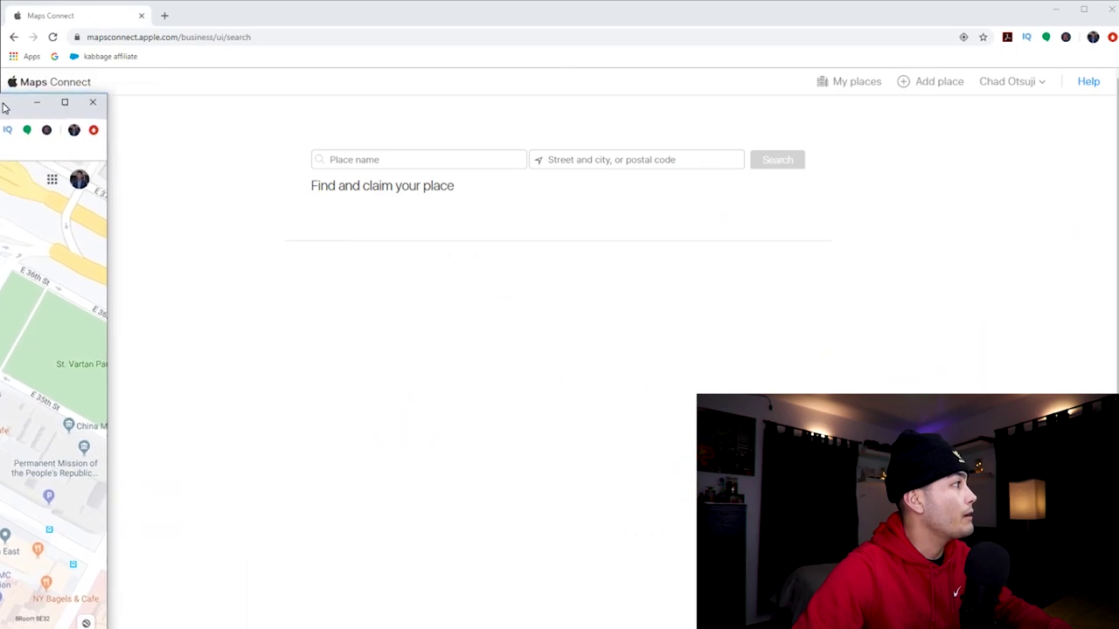
click(424, 163)
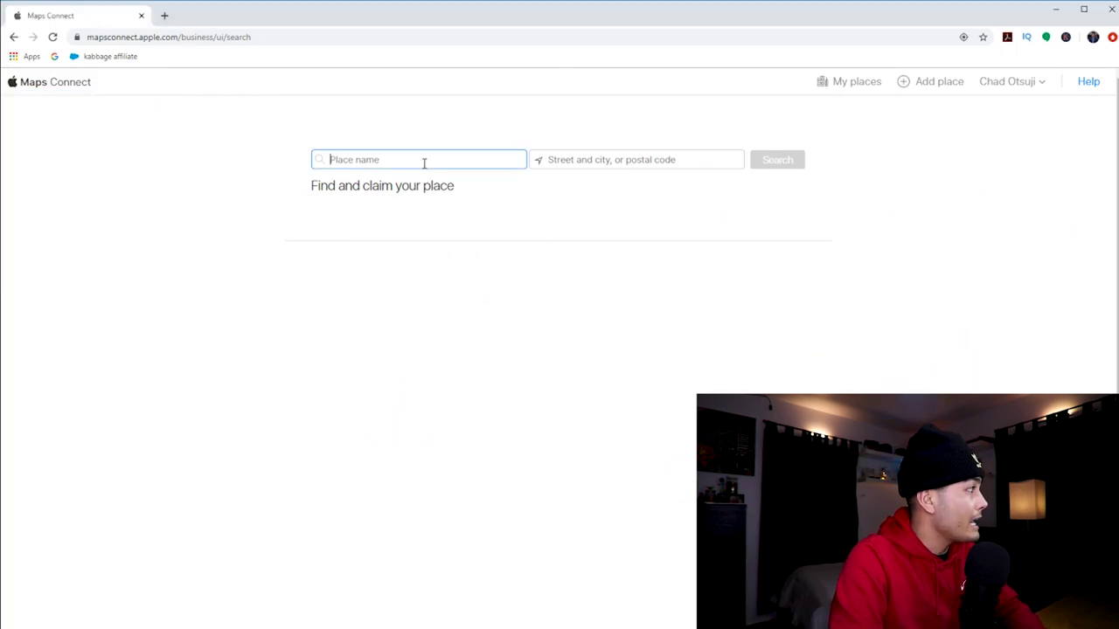
text(Trader Joes)
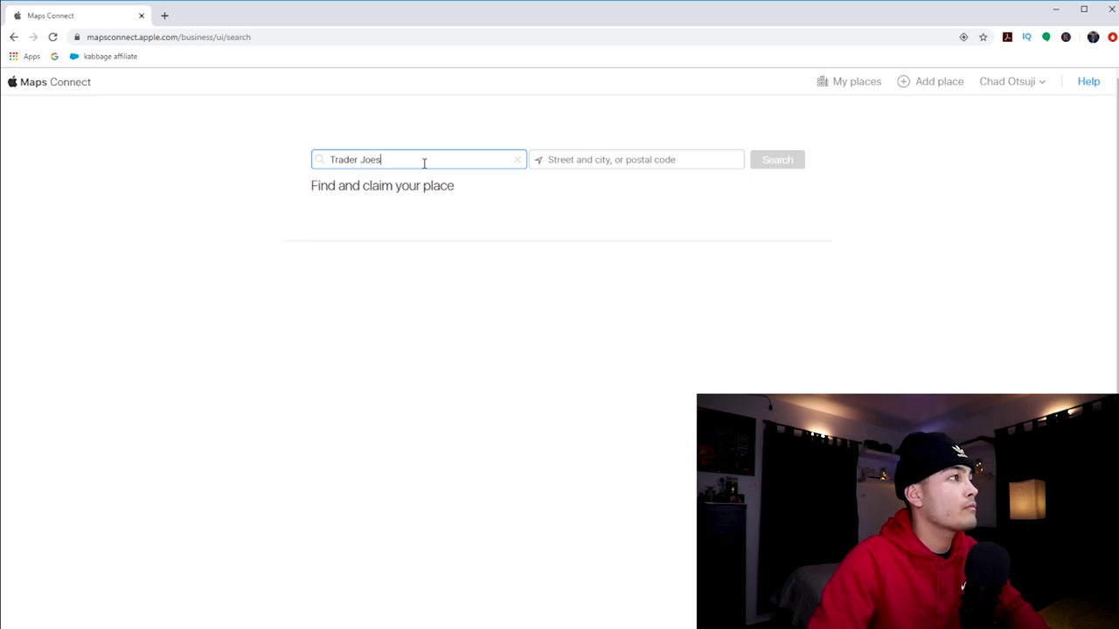
click(577, 162)
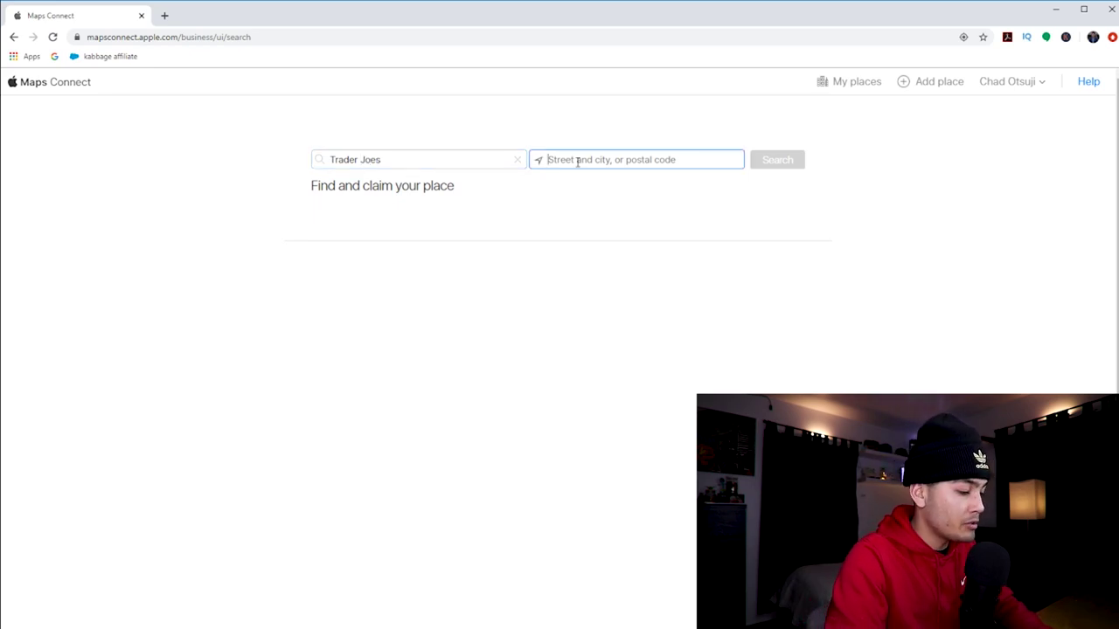
text(200 E 32nd St, New York, NY)
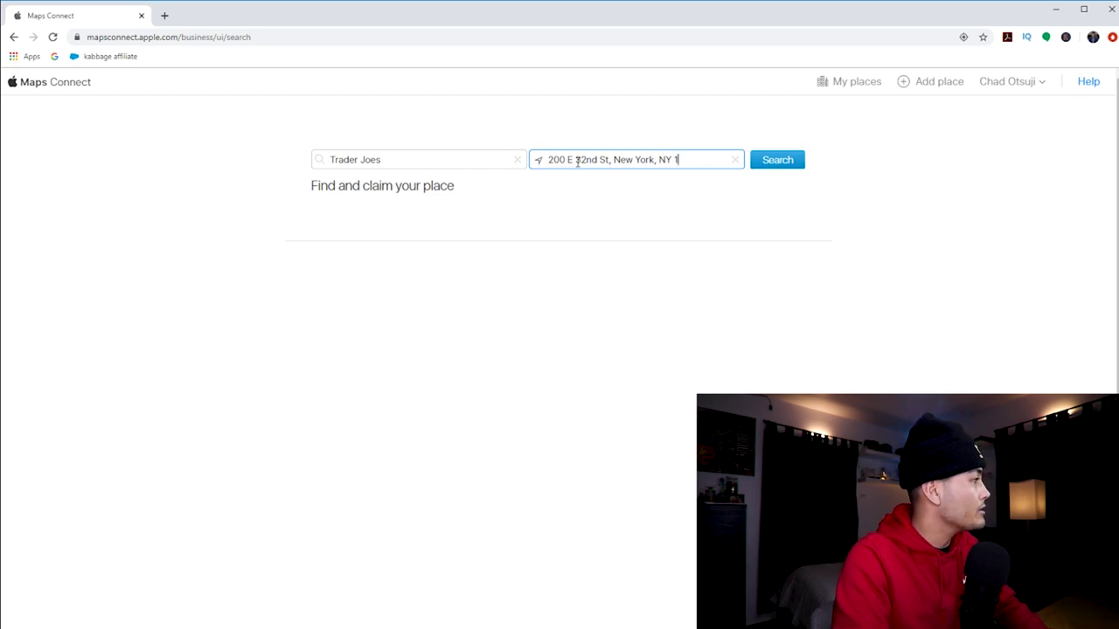
text(10016)
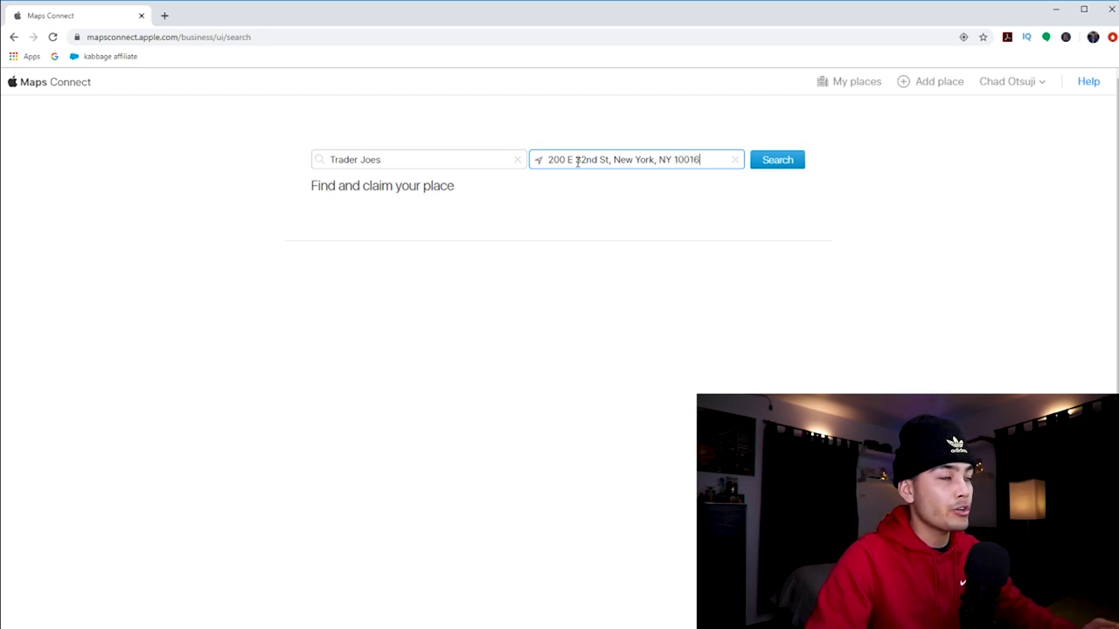
click(781, 163)
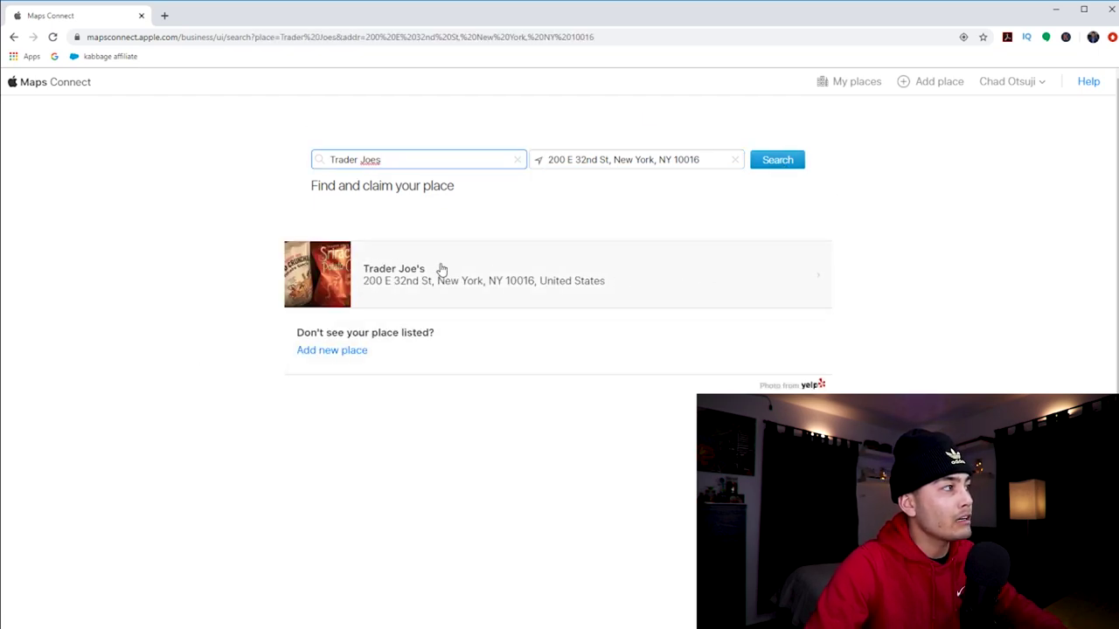
Step: Create a new place entry instead of claiming the listed store and name it "ATM Genius LLC ATM"
click(308, 353)
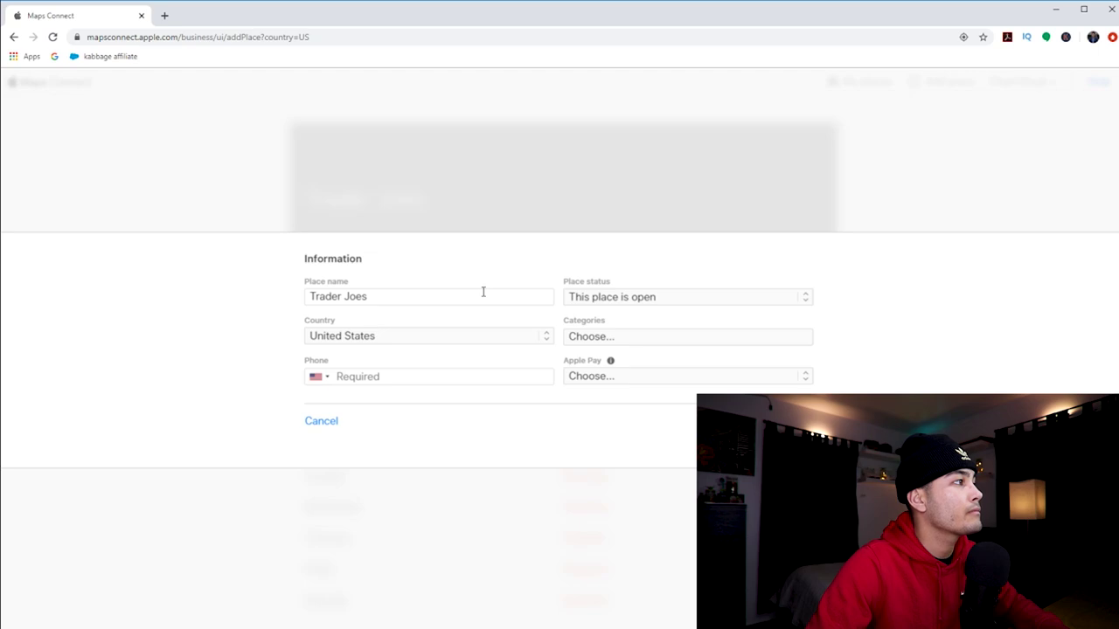
click(450, 294)
key(ctrl+shift+Left)
click(424, 274)
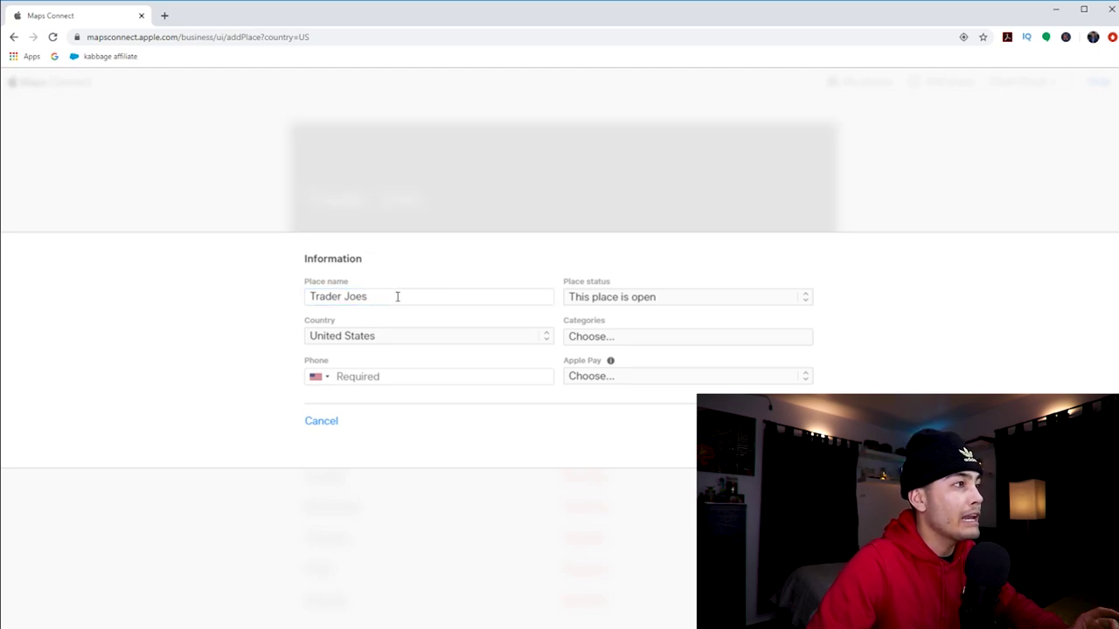
drag(398, 297, 330, 297)
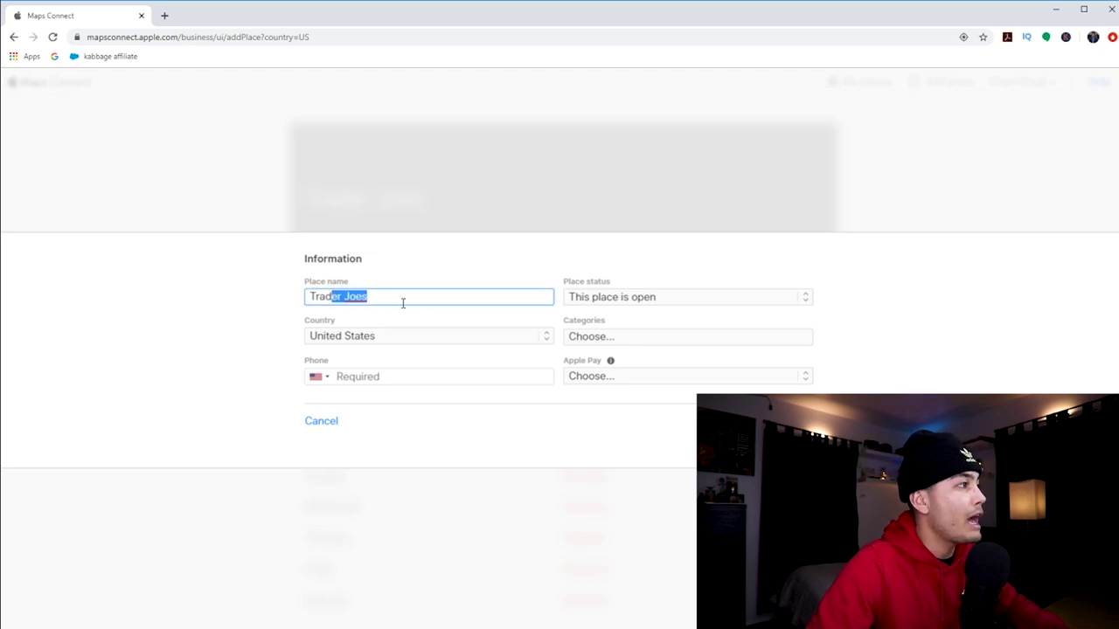
drag(408, 299, 300, 300)
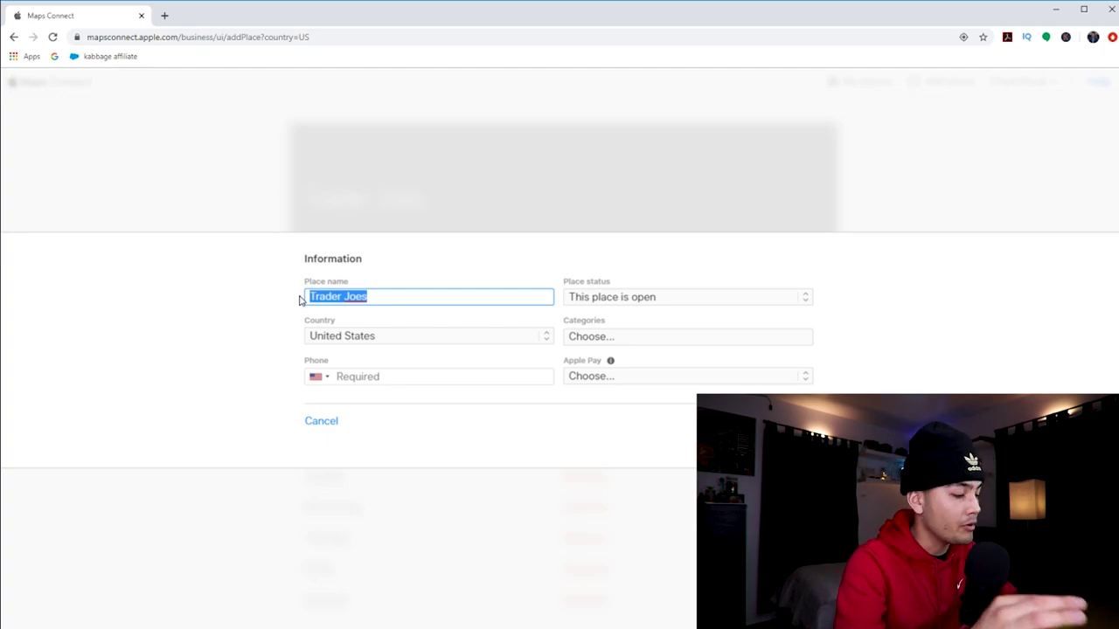
right_click(300, 299)
click(300, 299)
click(377, 297)
key(ctrl+a)
text(A)
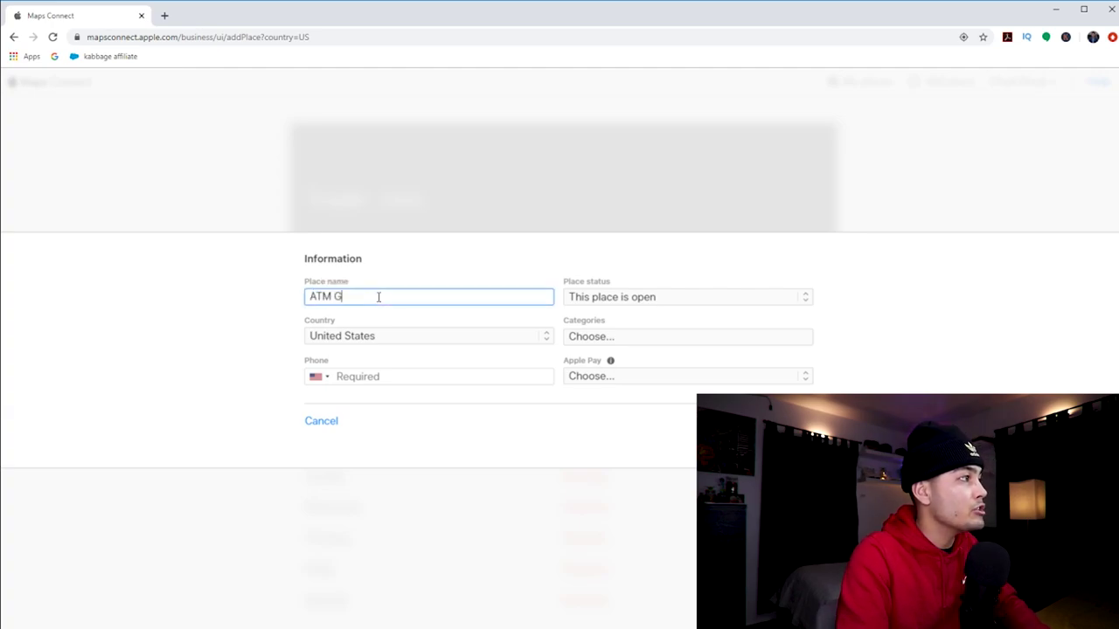
text(TM Genius LLC)
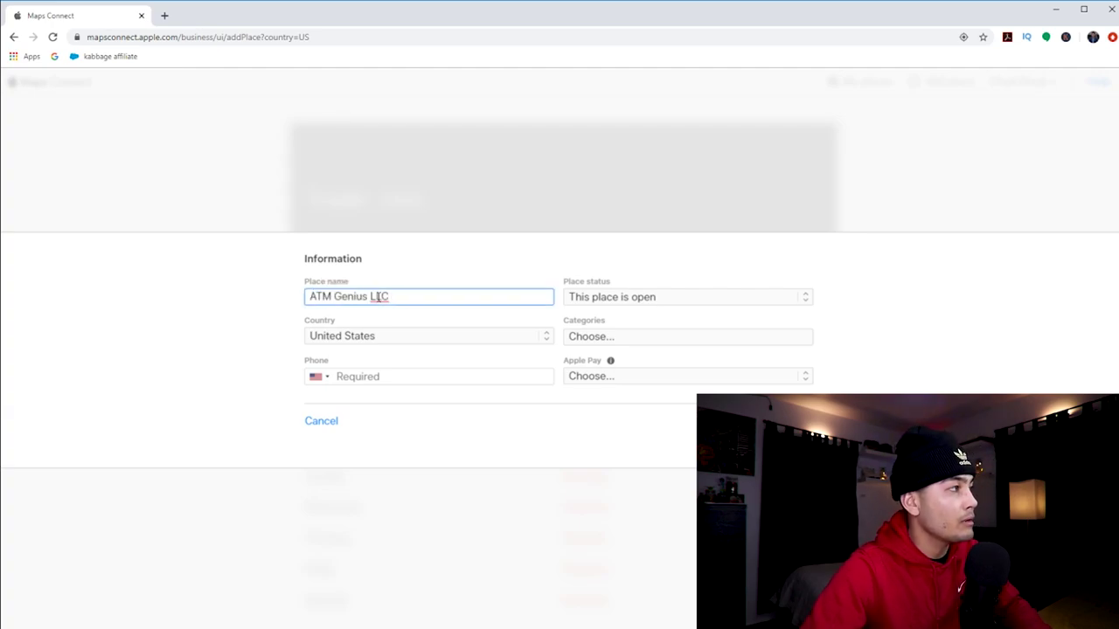
text( AT)
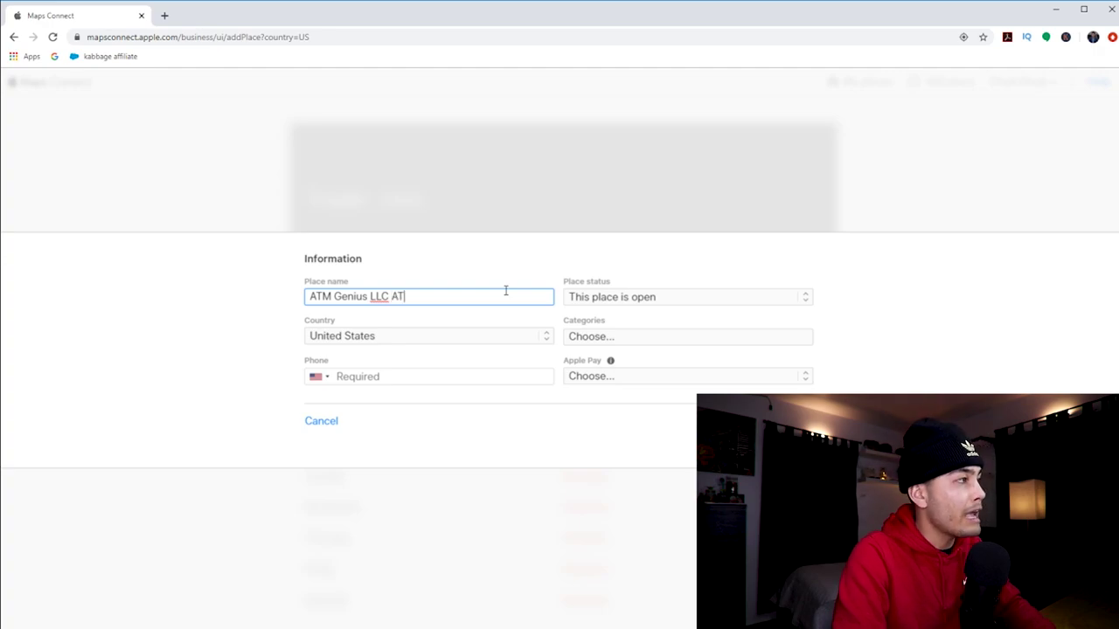
text(M)
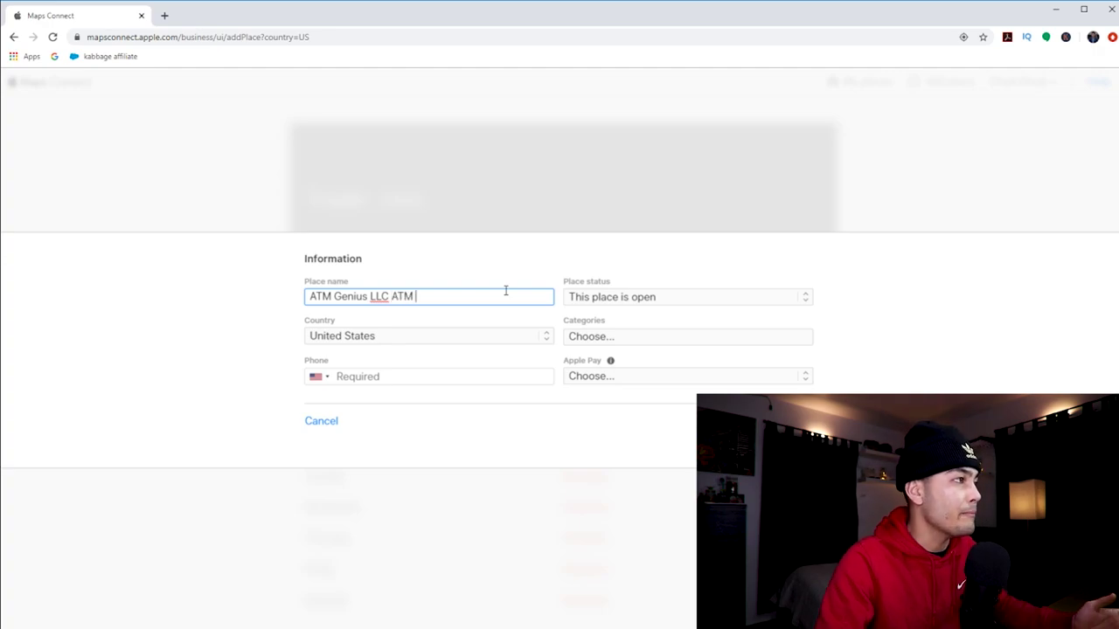
Step: Set the new place's primary category to ATM under Financial Services
click(600, 299)
click(643, 265)
click(621, 337)
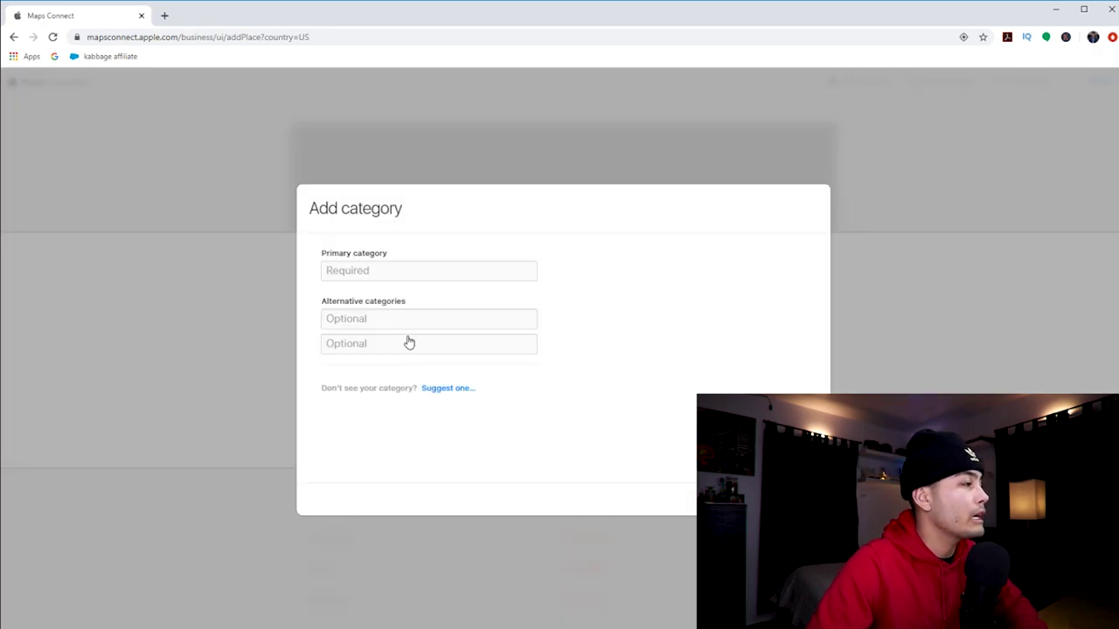
click(416, 274)
click(645, 260)
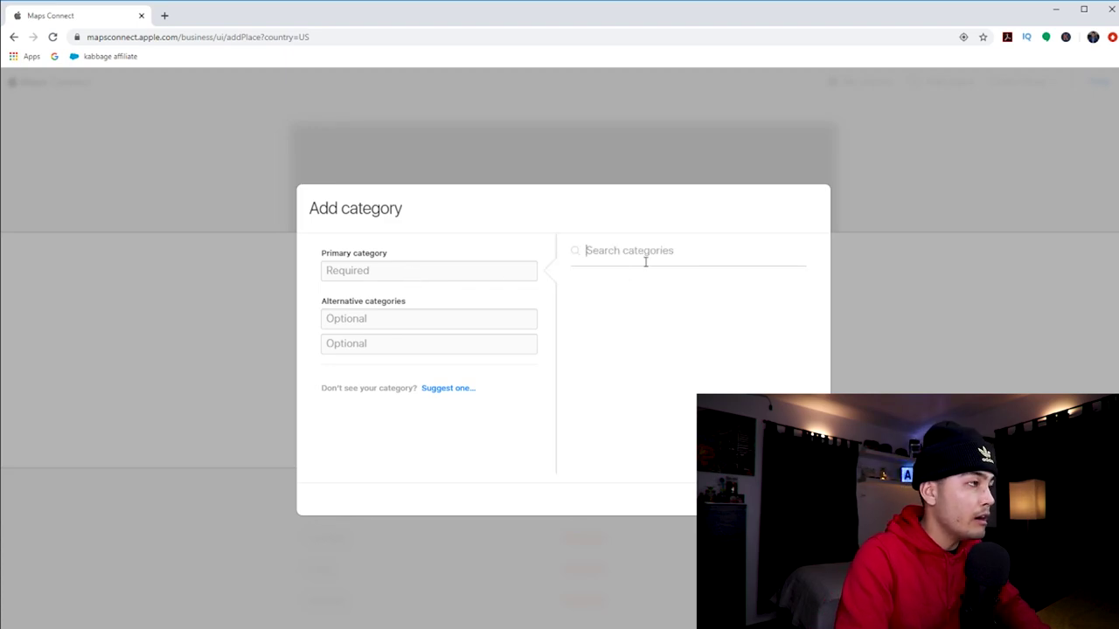
text(atm)
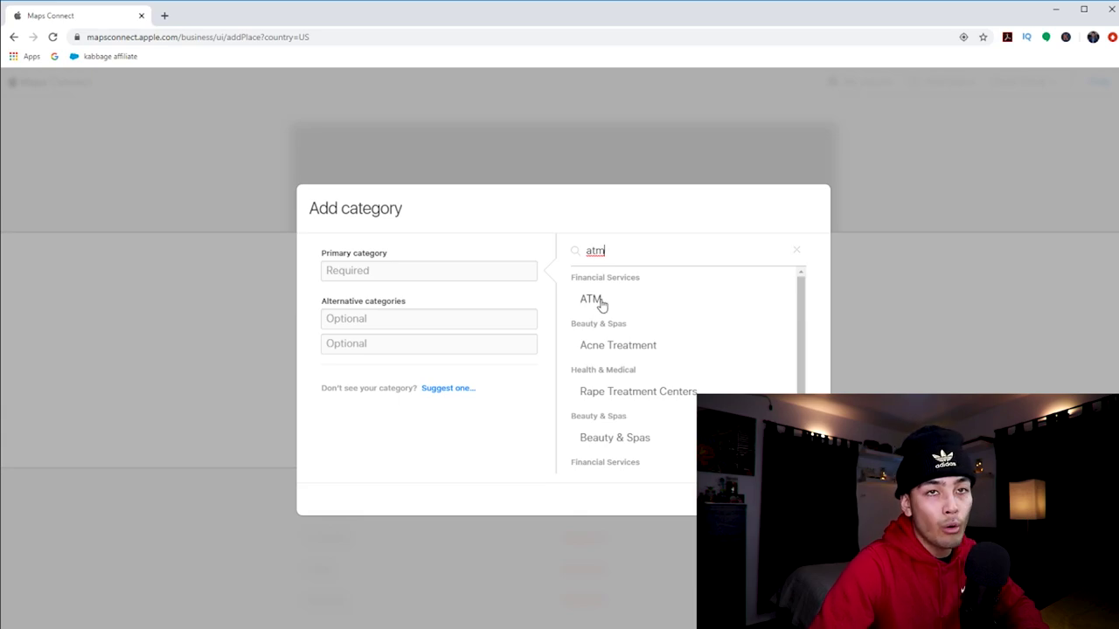
click(592, 300)
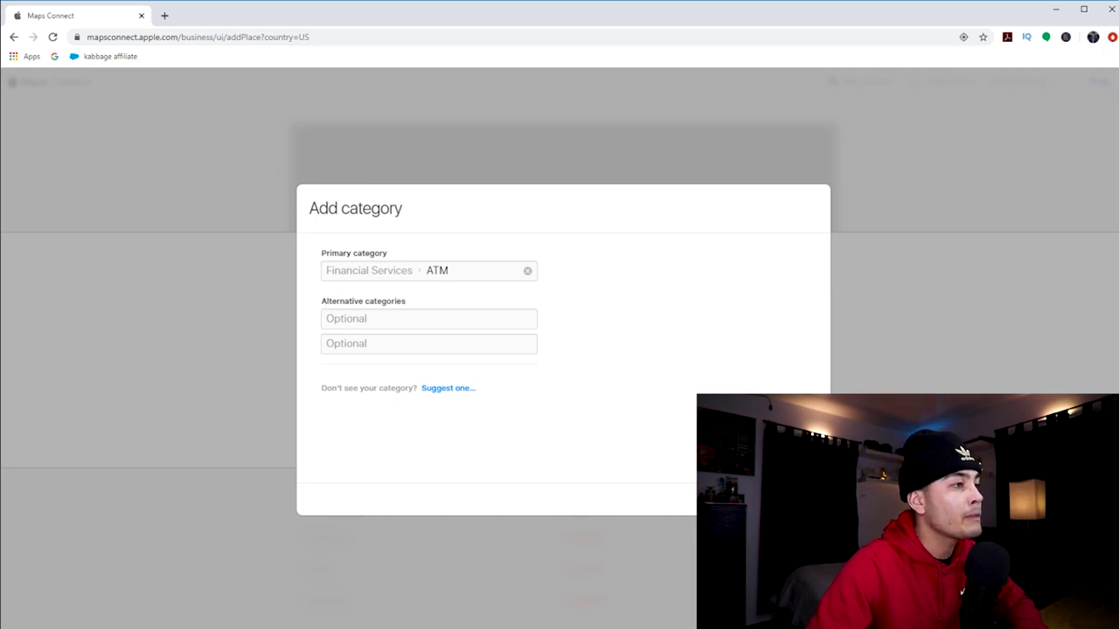
key(Return)
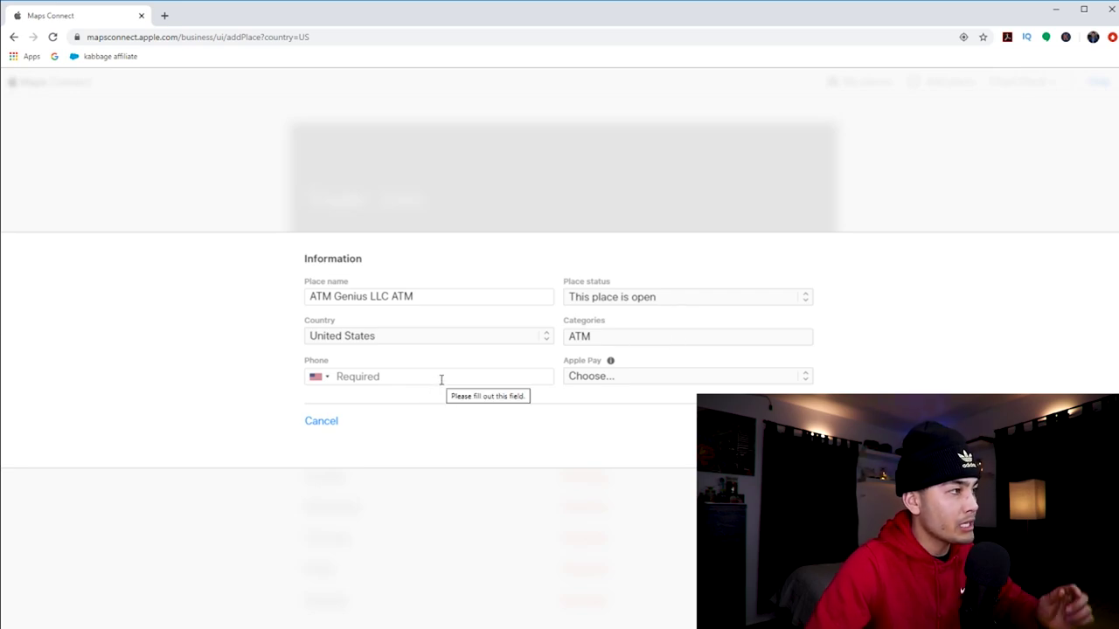
Step: Set Apple Pay to Not Accepted for the new place
click(595, 377)
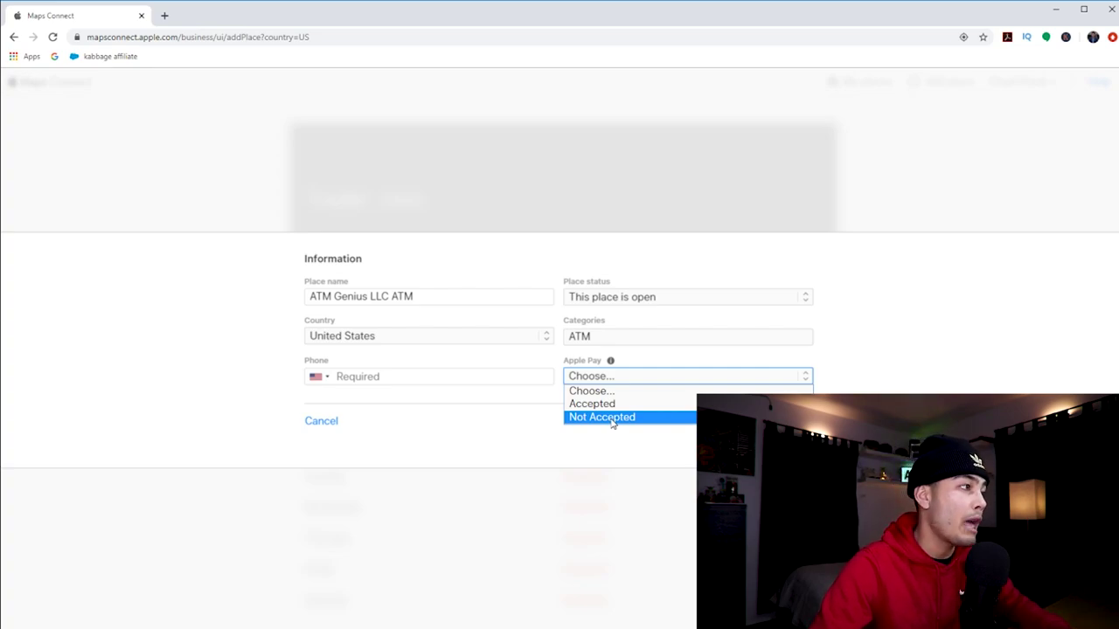
click(612, 417)
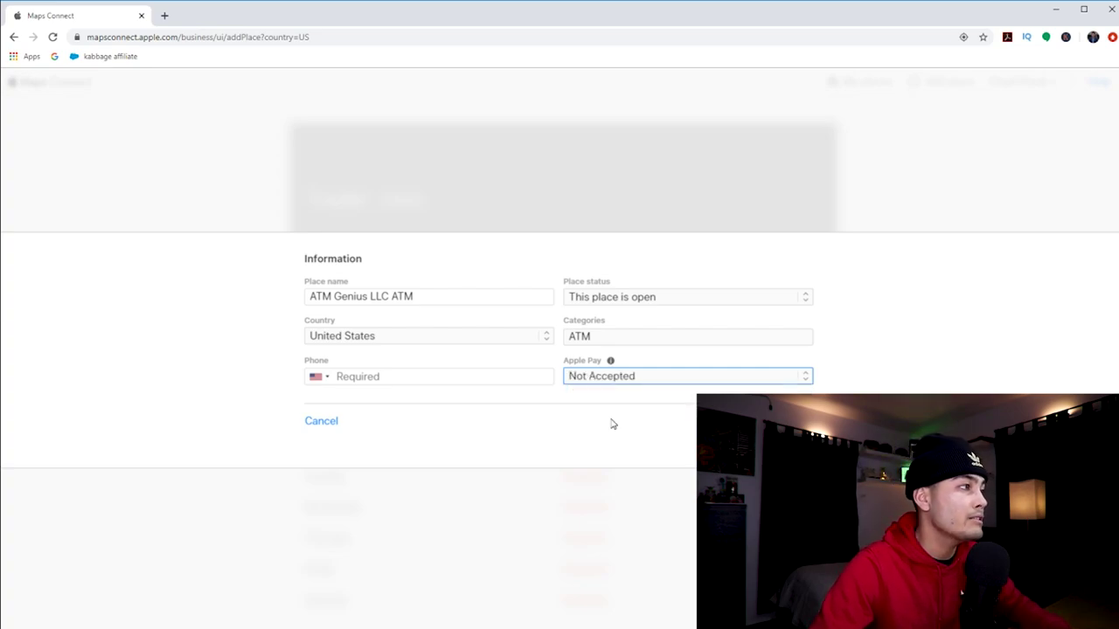
click(423, 375)
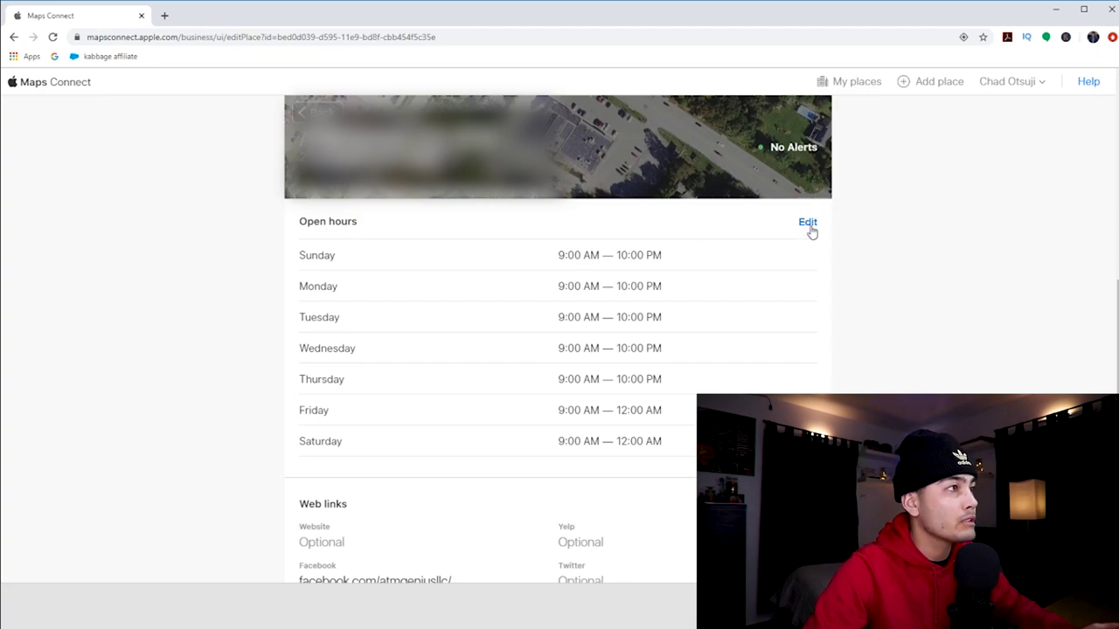
Step: Review the editable open hours and web links of the existing ATM listing, closing each editor without changes
click(809, 225)
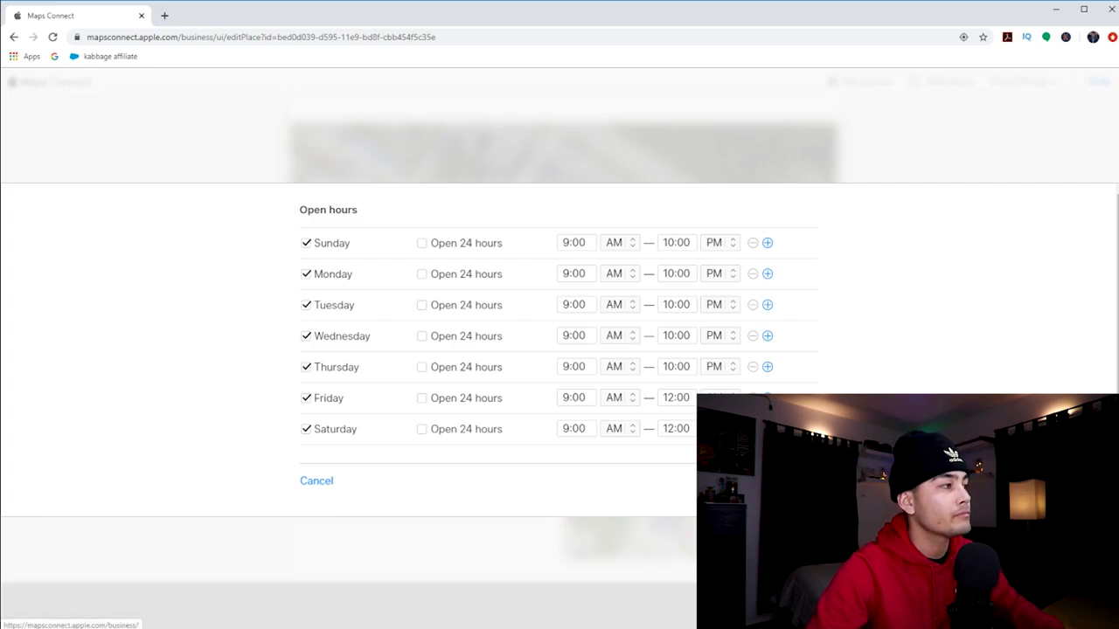
click(792, 481)
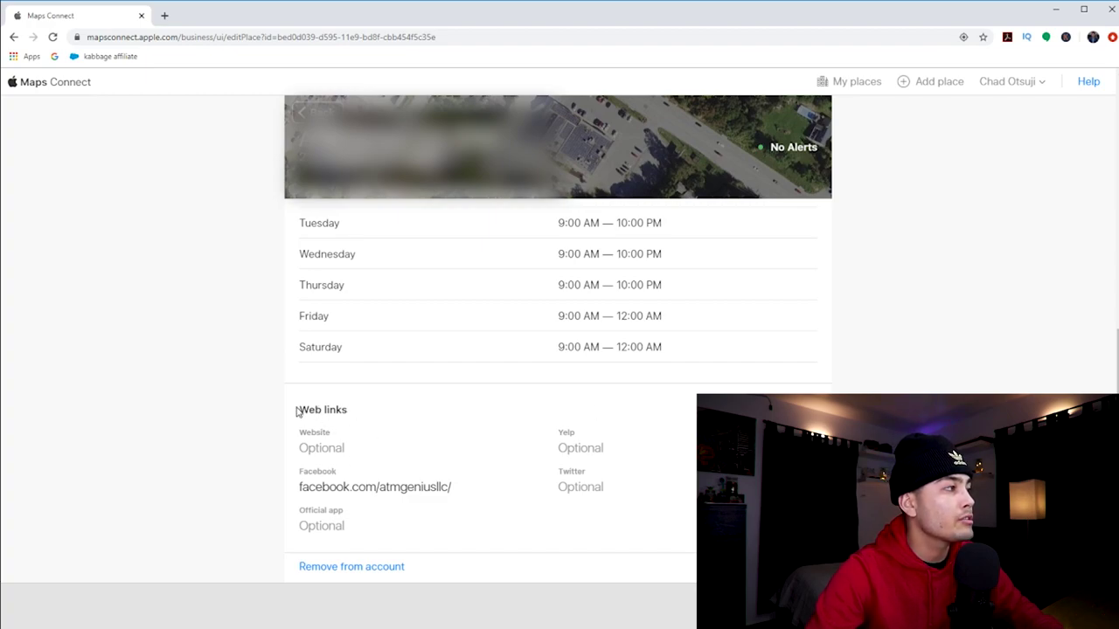
click(363, 411)
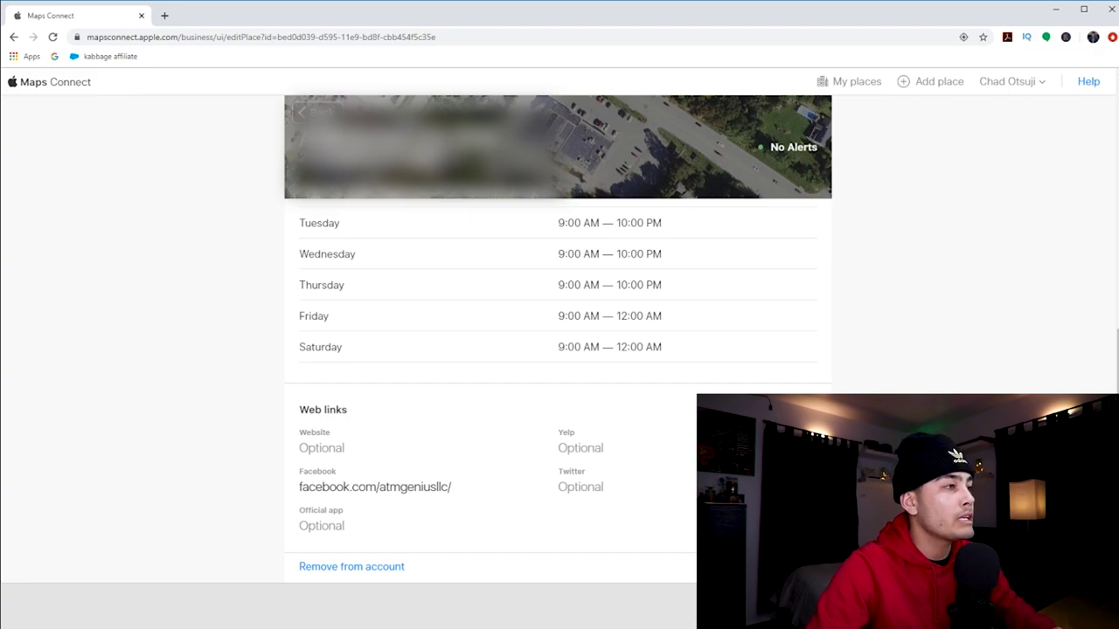
click(394, 454)
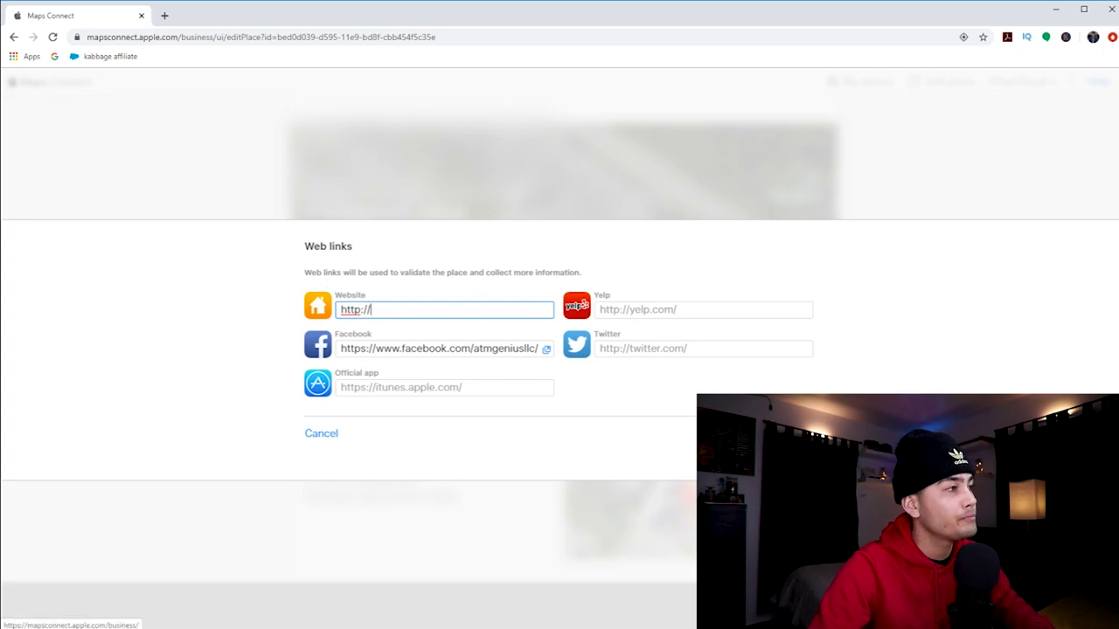
key(Escape)
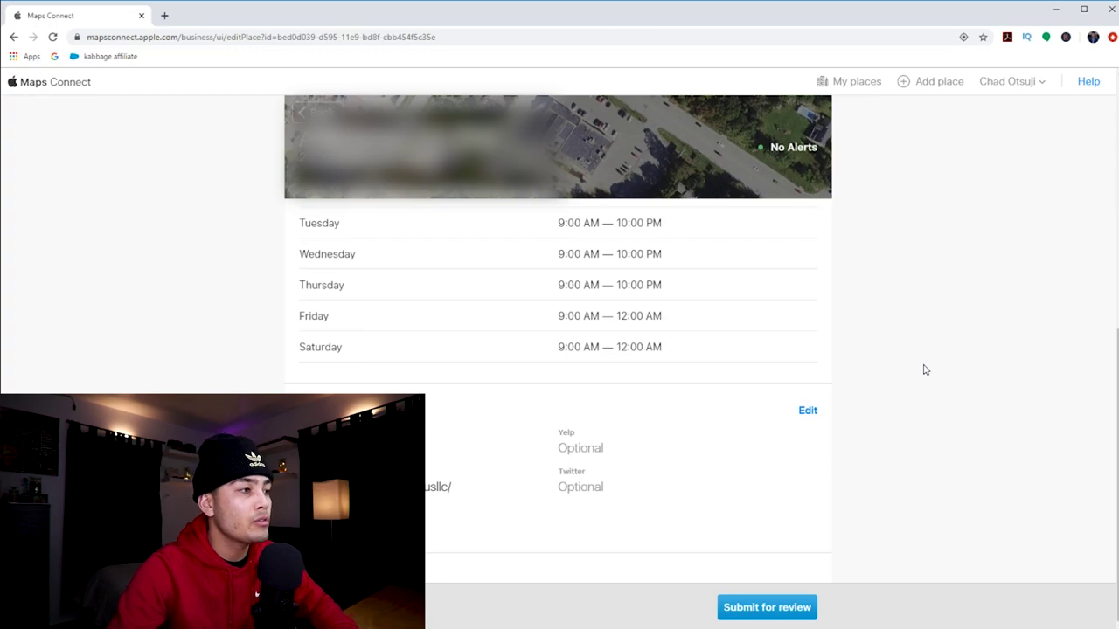